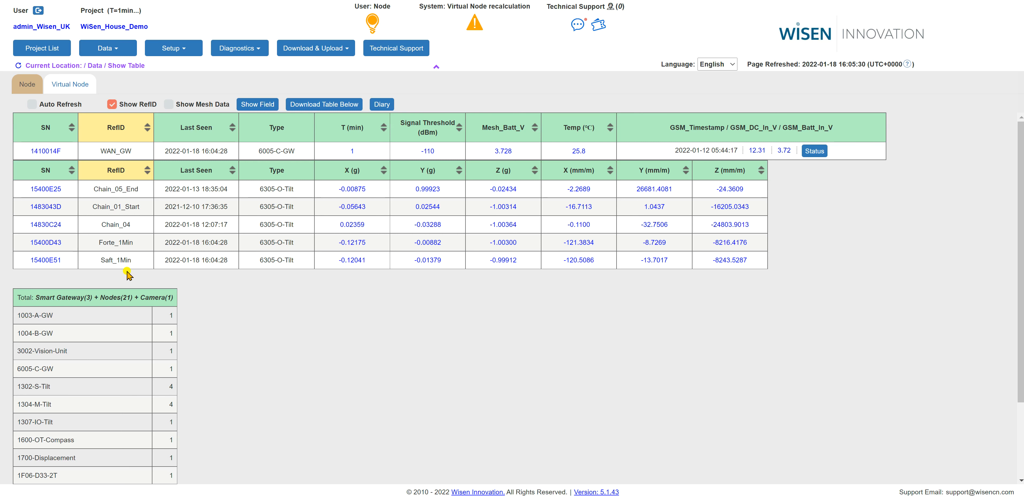
Open the Node Offset setup and show the 6305-O-Tilt nodes by RefID.
{"action": "left_click", "coordinate": [108, 264]}
{"action": "left_click", "coordinate": [172, 49]}
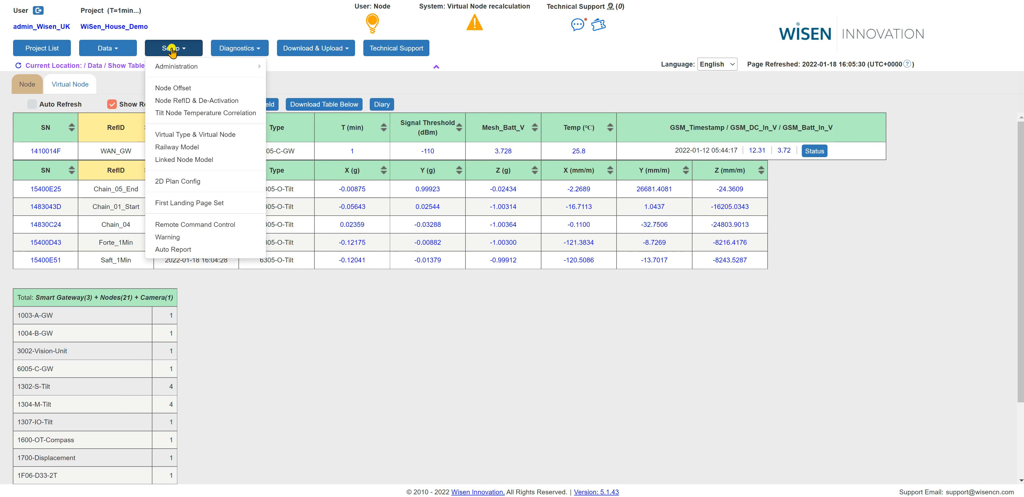
{"action": "left_click", "coordinate": [179, 89]}
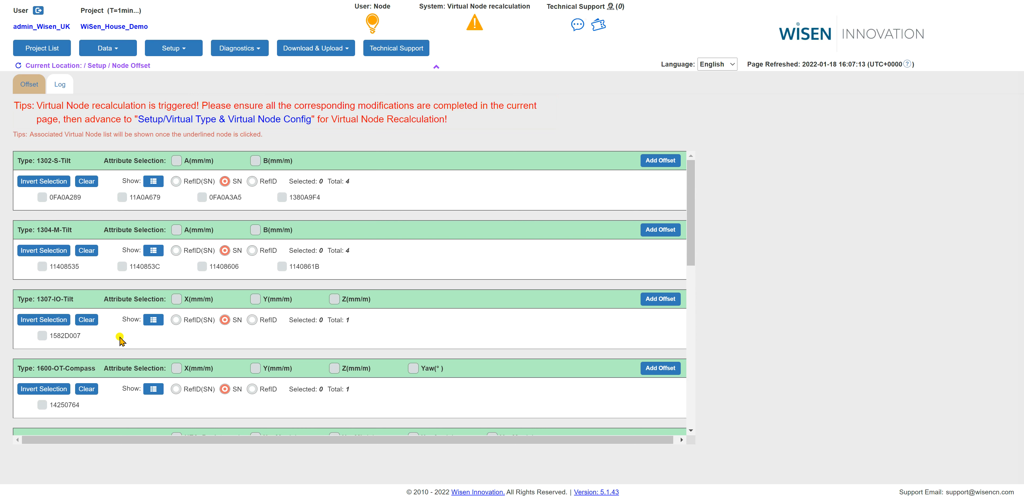
{"action": "scroll", "coordinate": [121, 339], "scroll_direction": "down", "scroll_amount": 5}
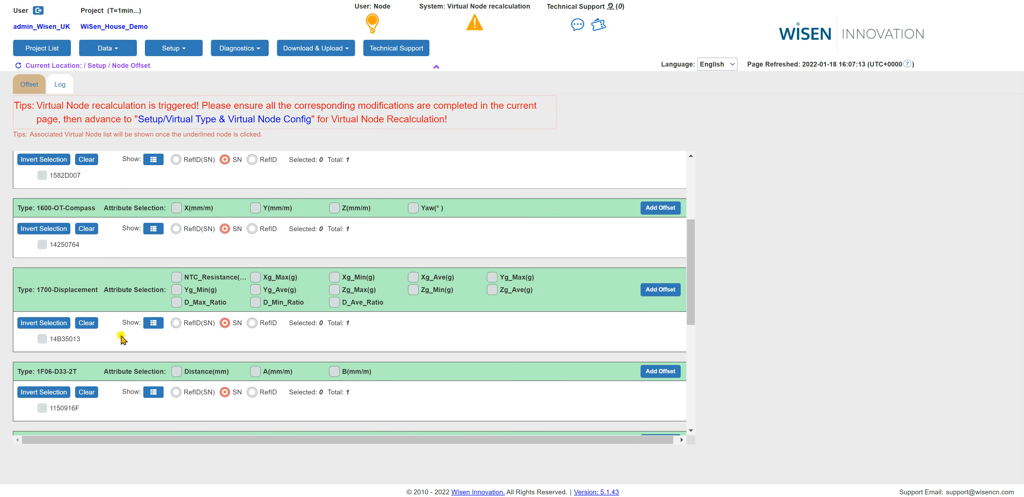
{"action": "scroll", "coordinate": [121, 339], "scroll_direction": "down", "scroll_amount": 2}
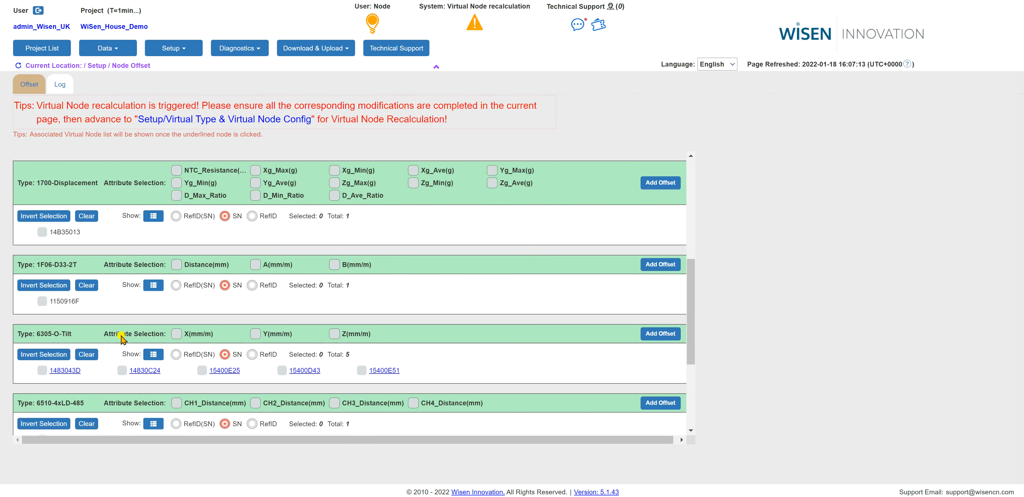
{"action": "scroll", "coordinate": [121, 338], "scroll_direction": "down", "scroll_amount": 3}
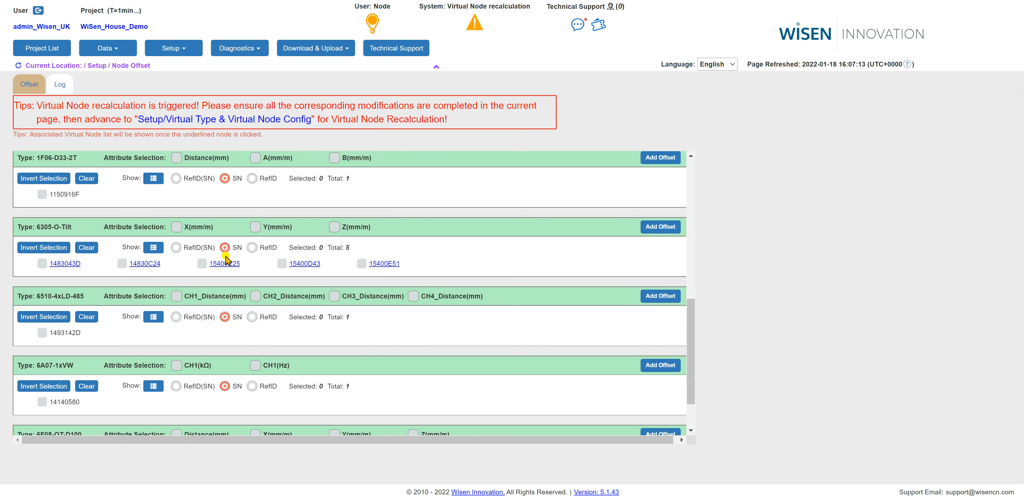
{"action": "left_click", "coordinate": [252, 249]}
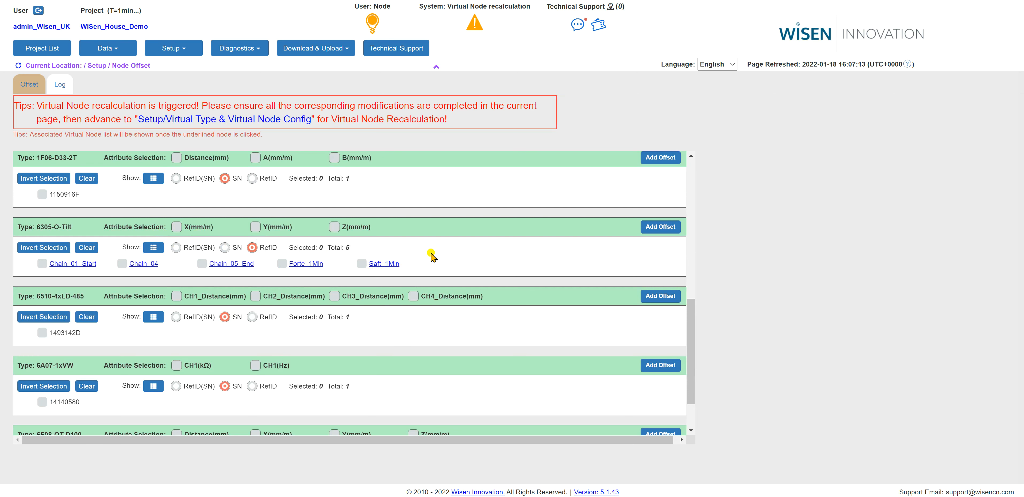
Start adding an offset for node Saft_1Min with the X(mm/m) and Y(mm/m) attributes.
{"action": "left_click", "coordinate": [361, 263]}
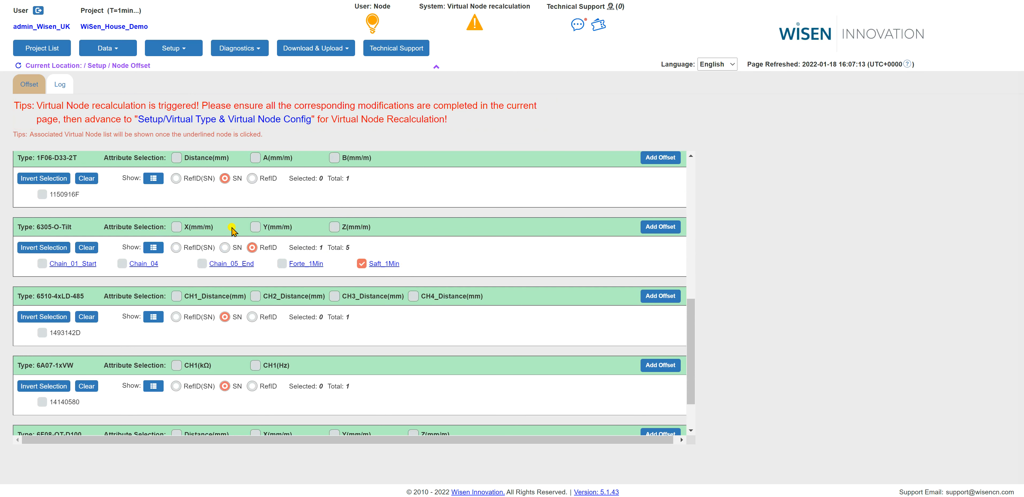
{"action": "left_click", "coordinate": [176, 227]}
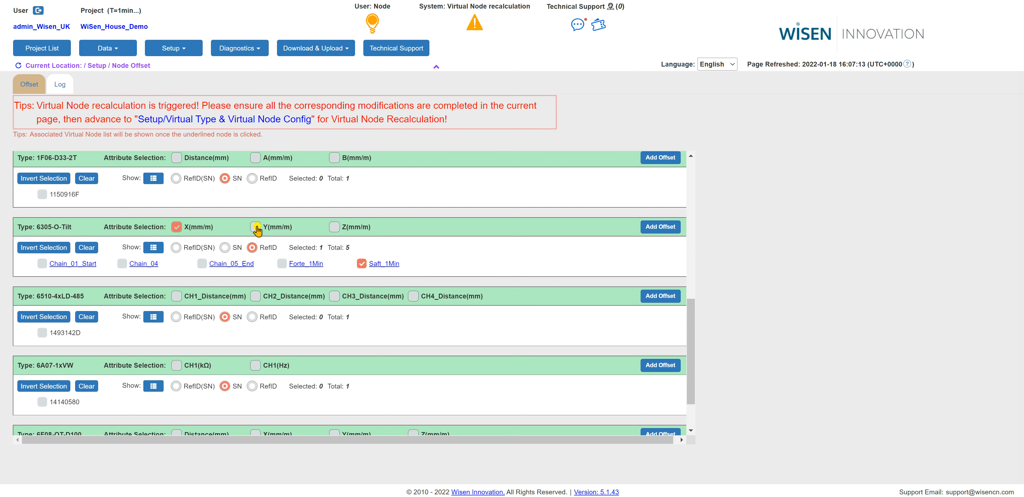
{"action": "left_click", "coordinate": [256, 228]}
{"action": "left_click", "coordinate": [660, 228]}
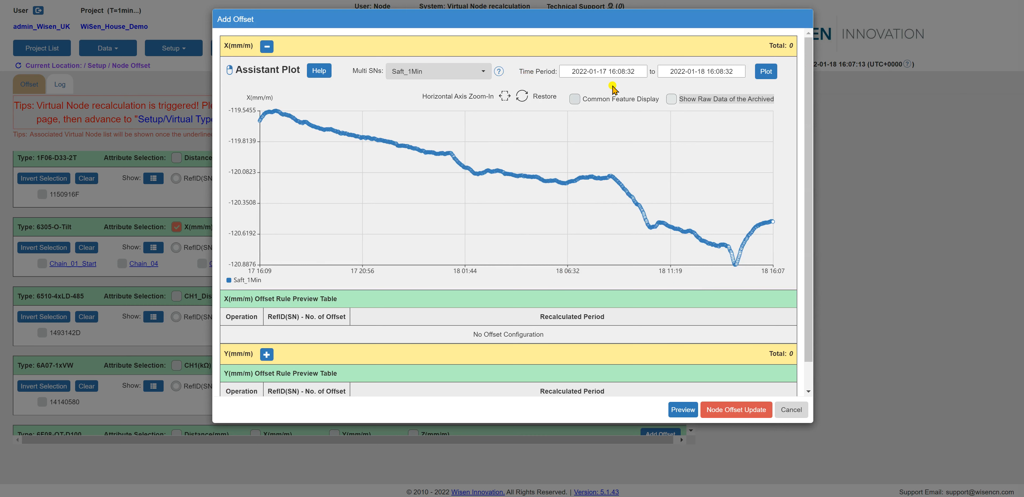
{"action": "left_click", "coordinate": [608, 72]}
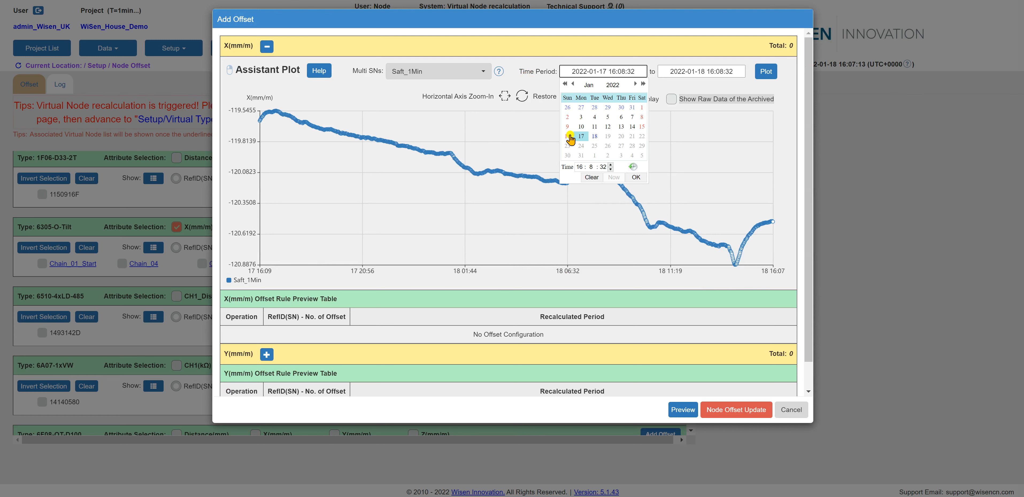
{"action": "left_click", "coordinate": [642, 127]}
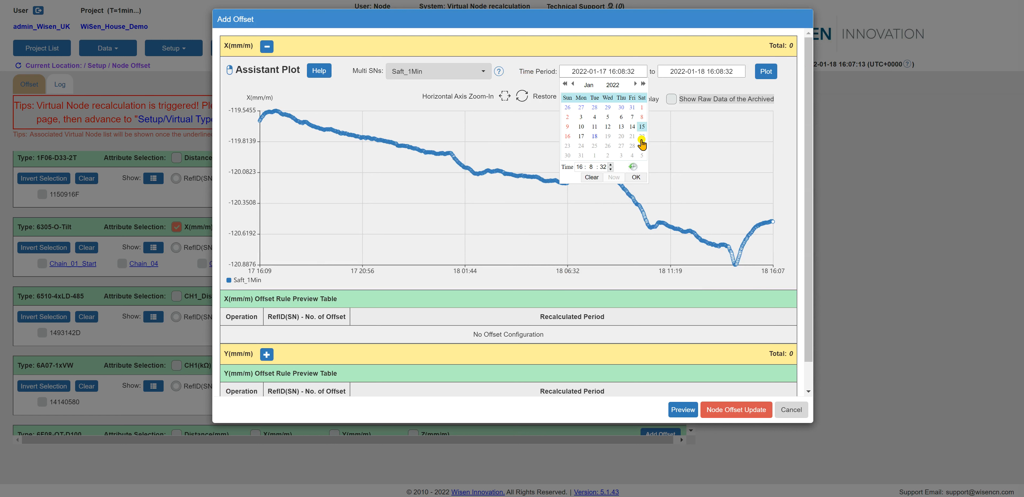
{"action": "left_click", "coordinate": [637, 178]}
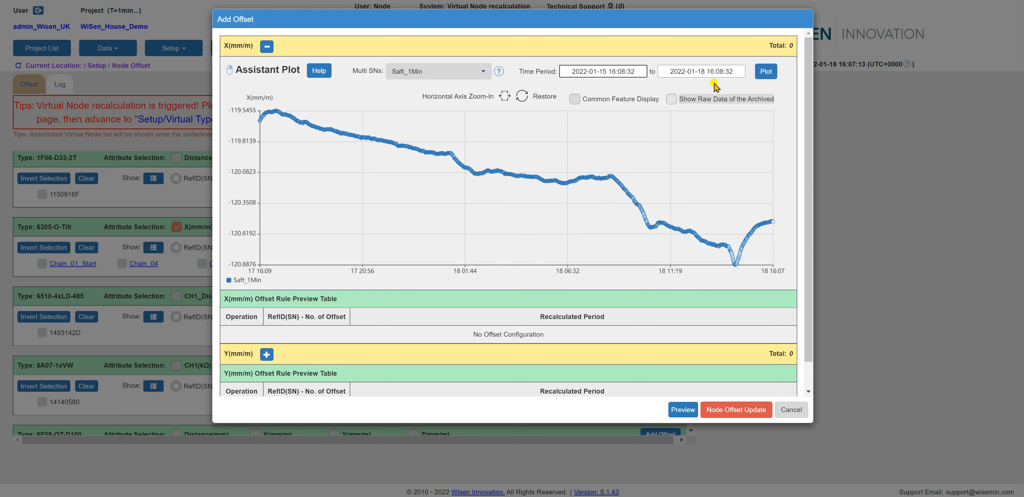
{"action": "left_click", "coordinate": [763, 74]}
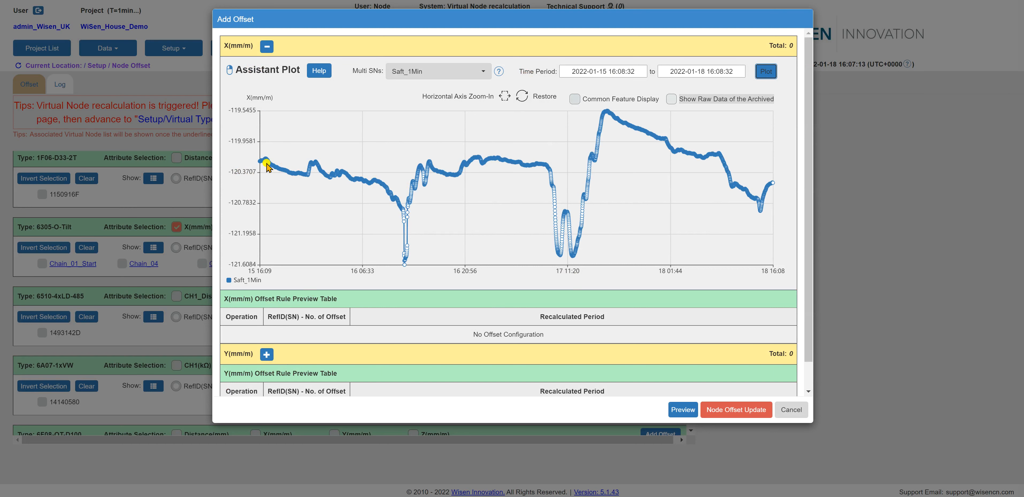
{"action": "mouse_move", "coordinate": [266, 164]}
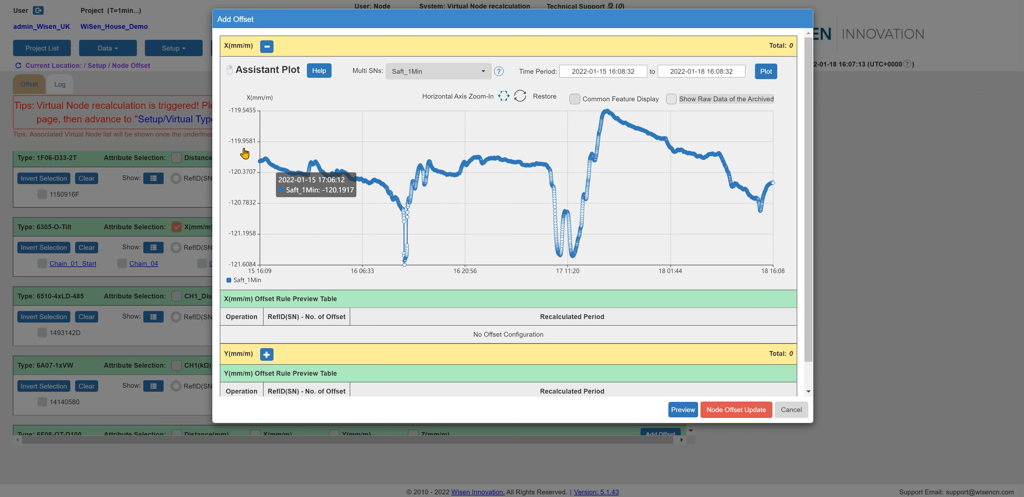
{"action": "scroll", "coordinate": [243, 153], "scroll_direction": "up", "scroll_amount": 5}
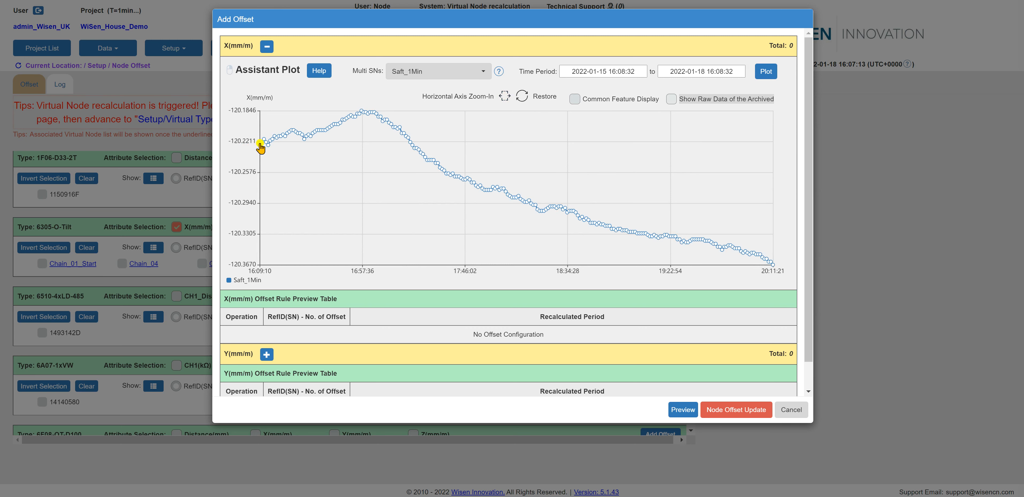
{"action": "left_click", "coordinate": [261, 145]}
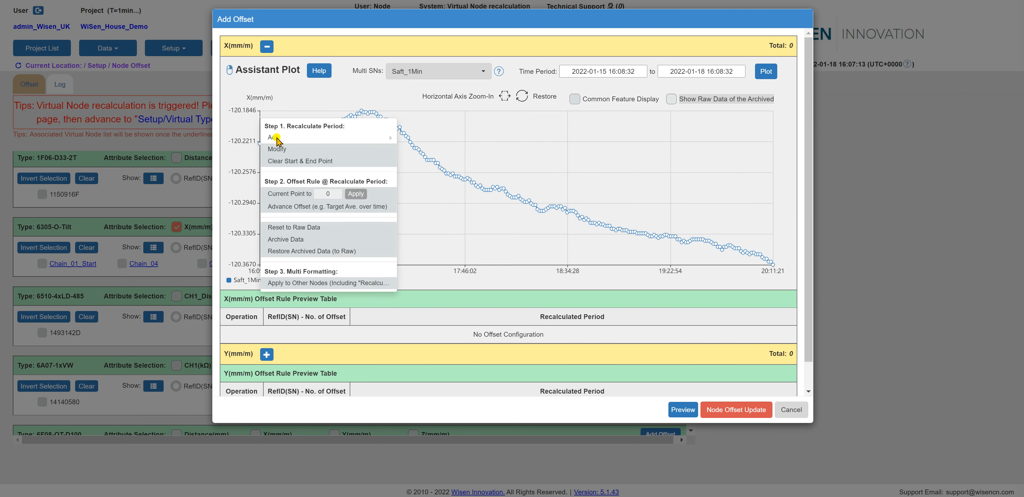
{"action": "mouse_move", "coordinate": [281, 139]}
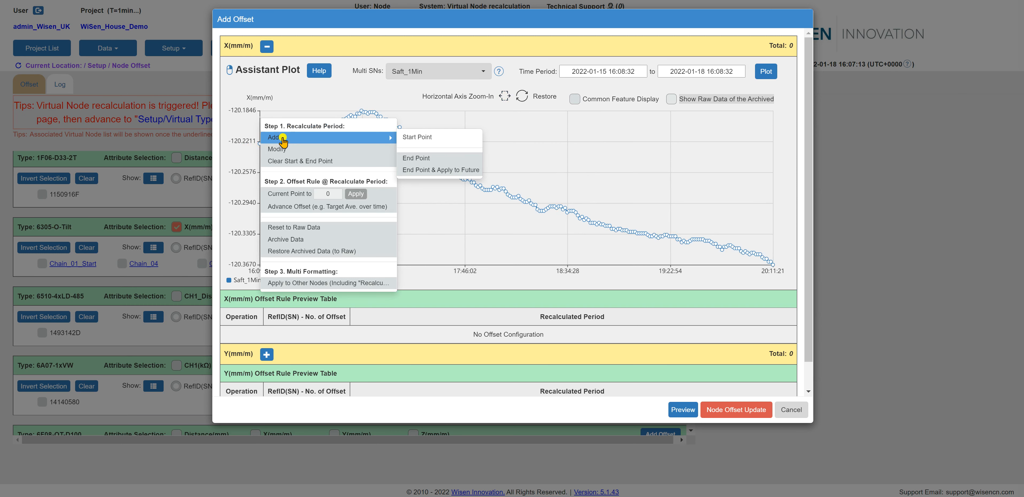
{"action": "left_click", "coordinate": [418, 137]}
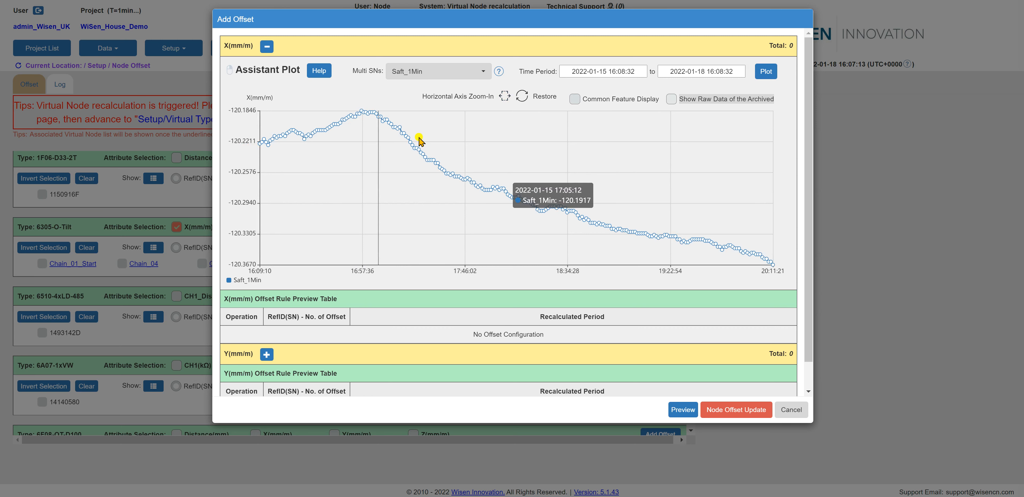
{"action": "right_click", "coordinate": [260, 147]}
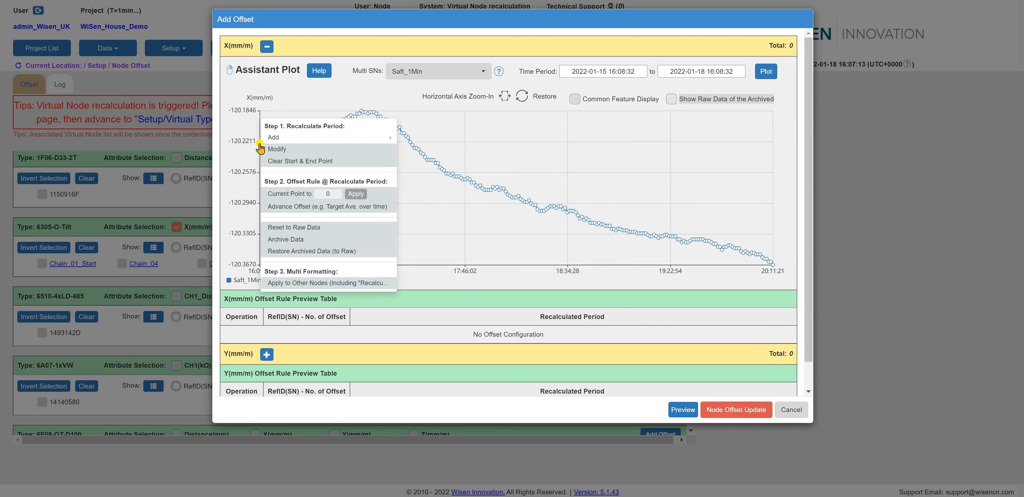
{"action": "left_click", "coordinate": [290, 141]}
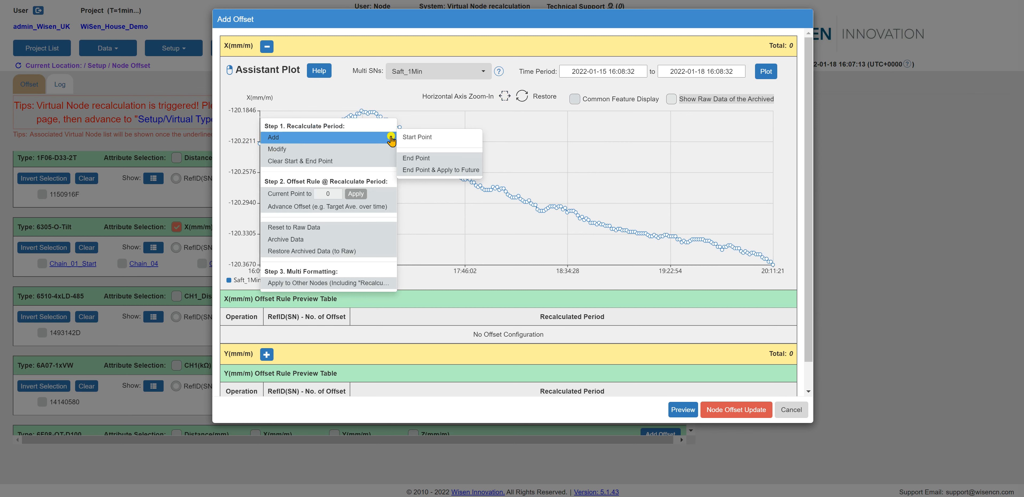
{"action": "left_click", "coordinate": [416, 137]}
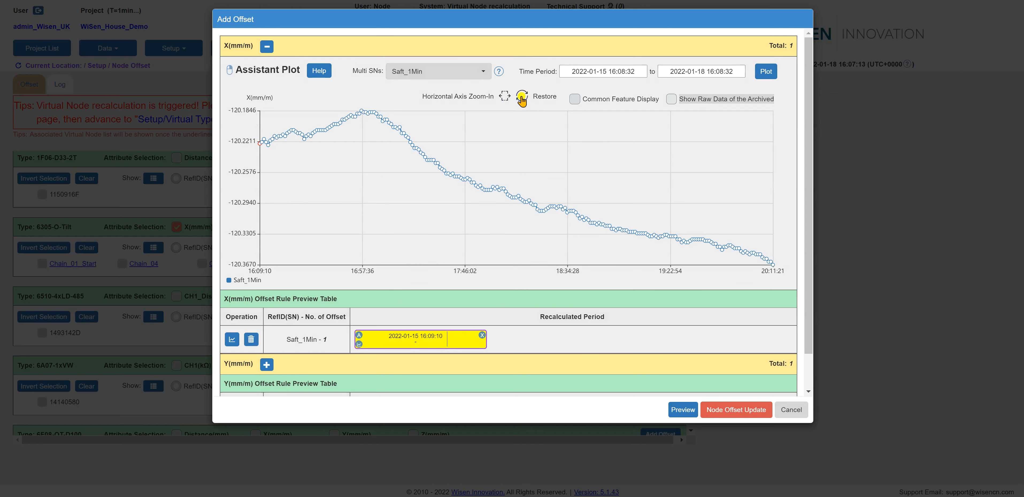
{"action": "left_click", "coordinate": [521, 98]}
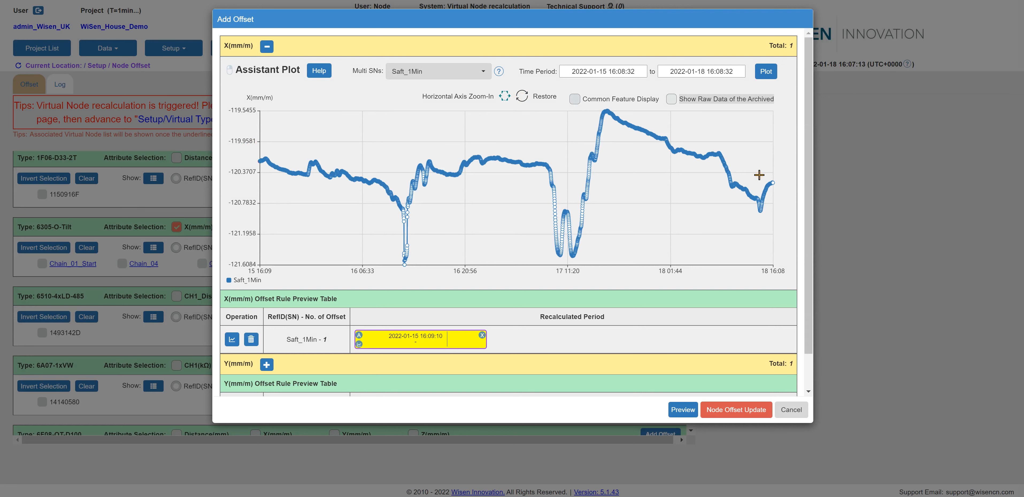
{"action": "mouse_move", "coordinate": [765, 175]}
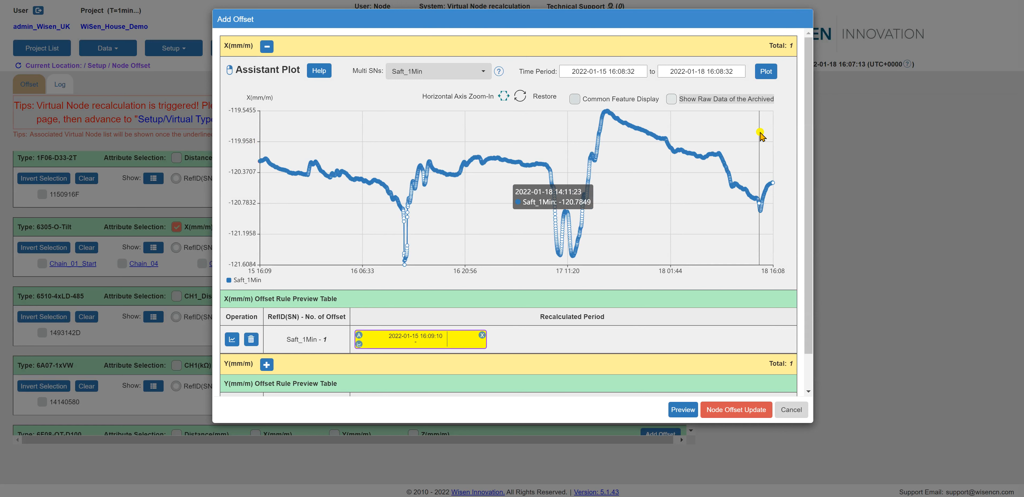
{"action": "left_click_drag", "start_coordinate": [760, 135], "coordinate": [776, 184]}
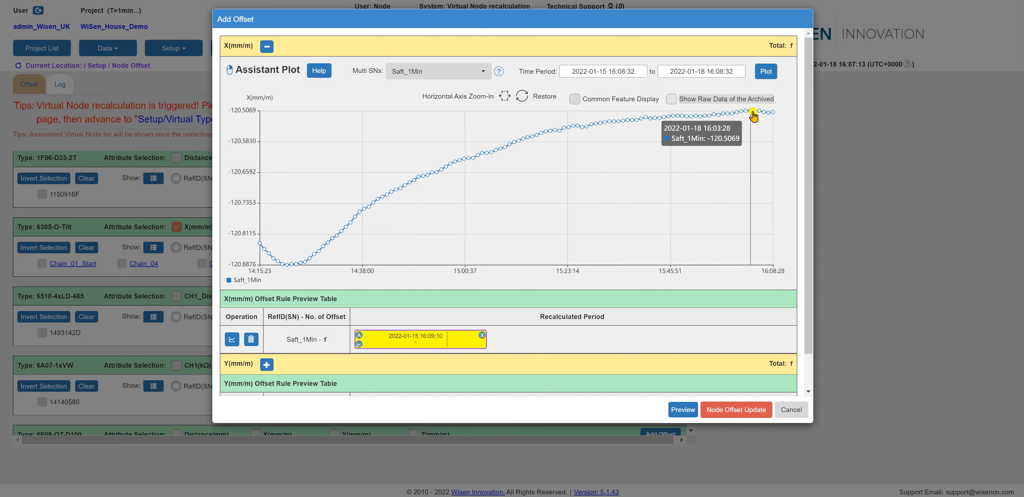
{"action": "left_click", "coordinate": [753, 115]}
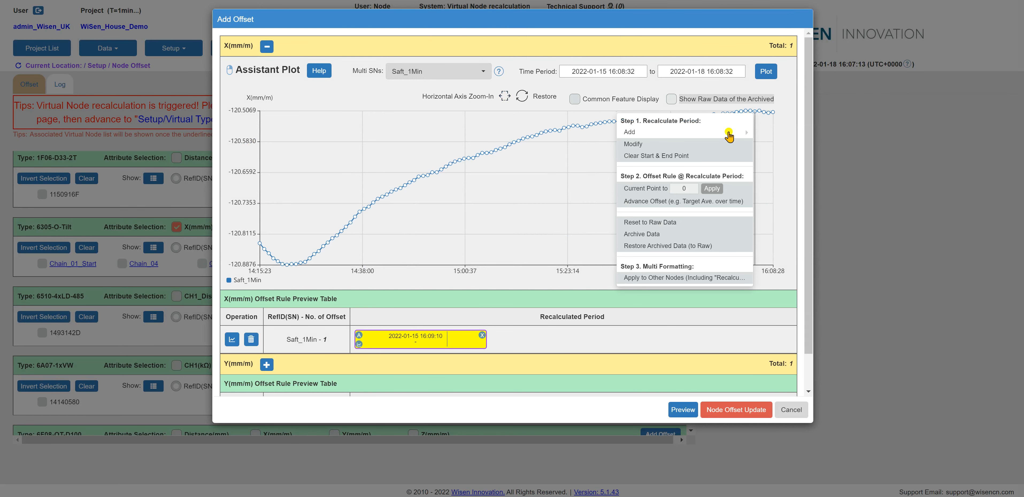
{"action": "mouse_move", "coordinate": [729, 136]}
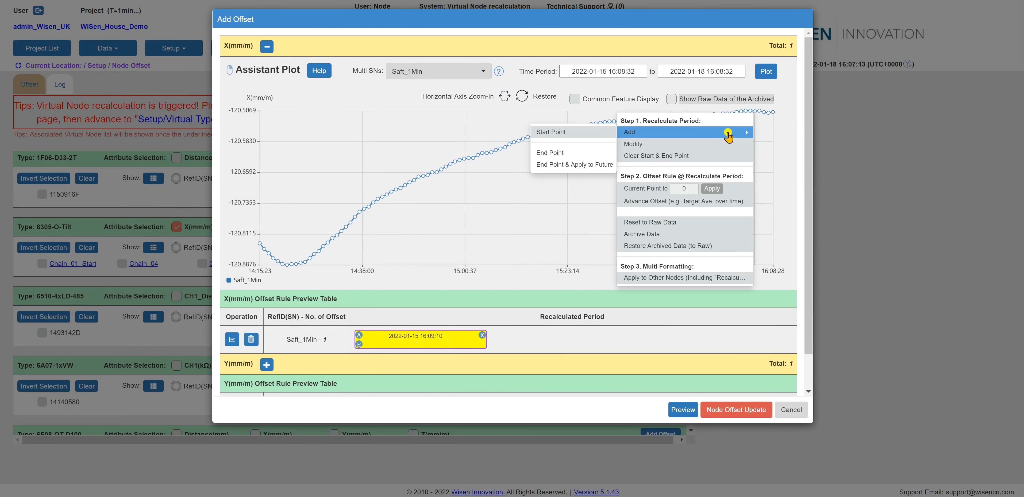
{"action": "left_click", "coordinate": [557, 165]}
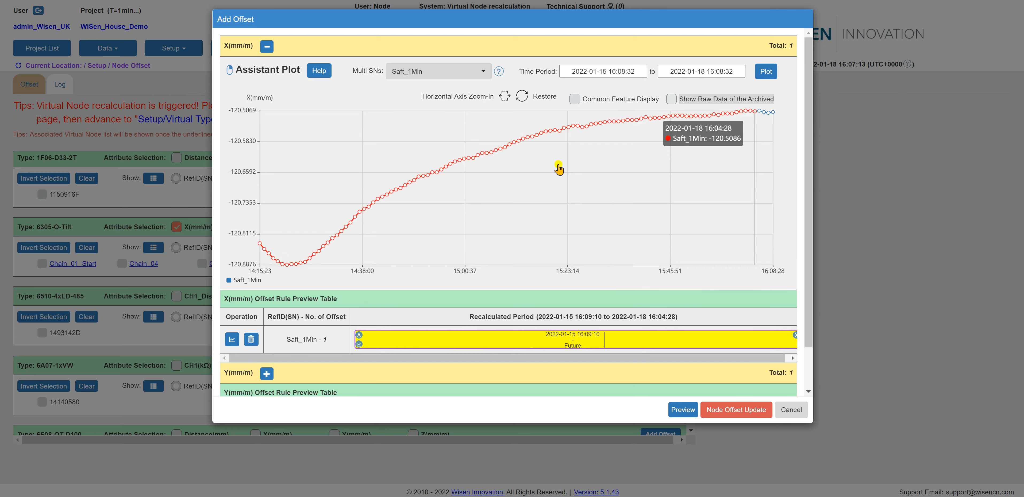
Restore the full time range of the plot and open Advance Offset for the recalculate period.
{"action": "left_click", "coordinate": [523, 97]}
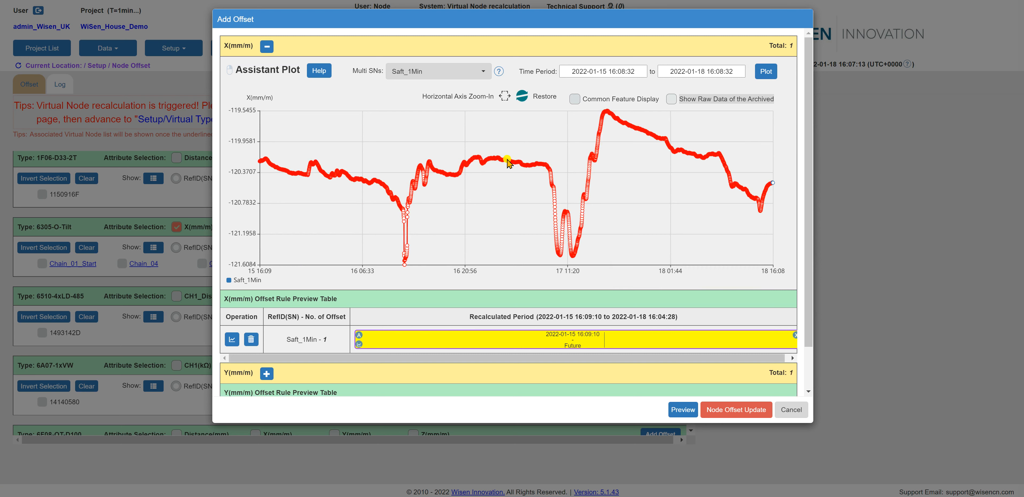
{"action": "mouse_move", "coordinate": [509, 163]}
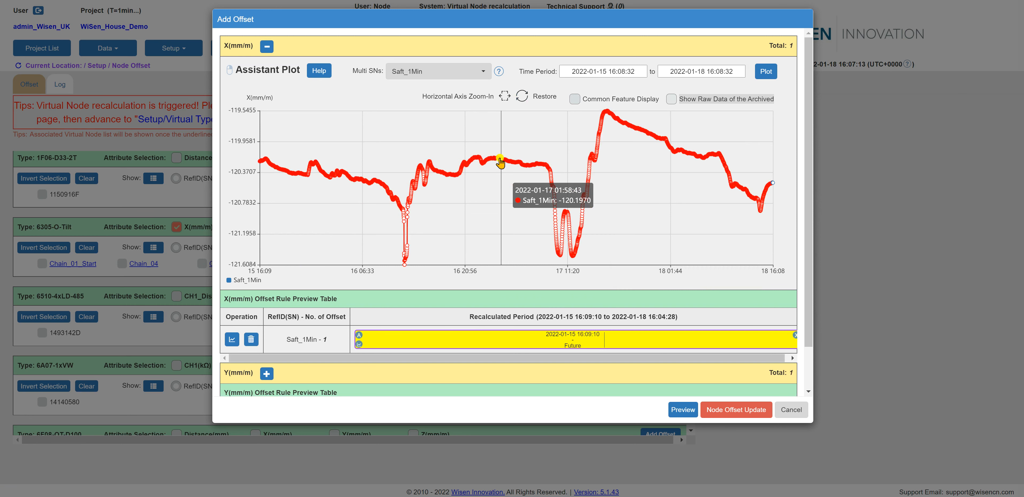
{"action": "right_click", "coordinate": [501, 162]}
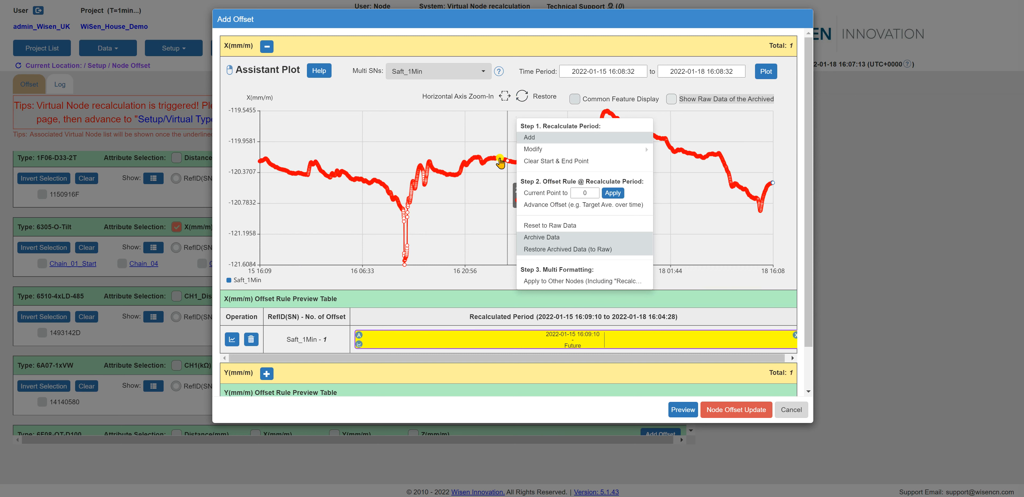
{"action": "left_click", "coordinate": [500, 162]}
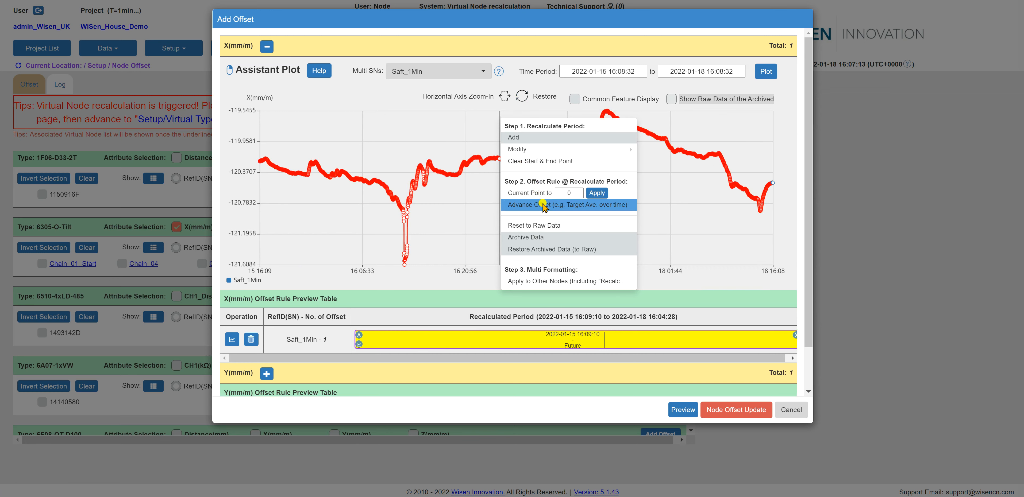
{"action": "left_click", "coordinate": [543, 204]}
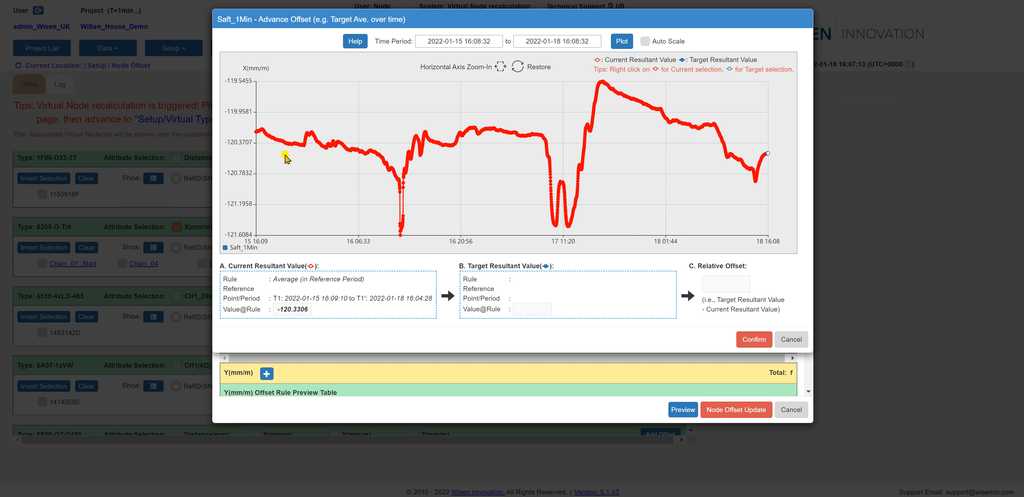
{"action": "mouse_move", "coordinate": [285, 162]}
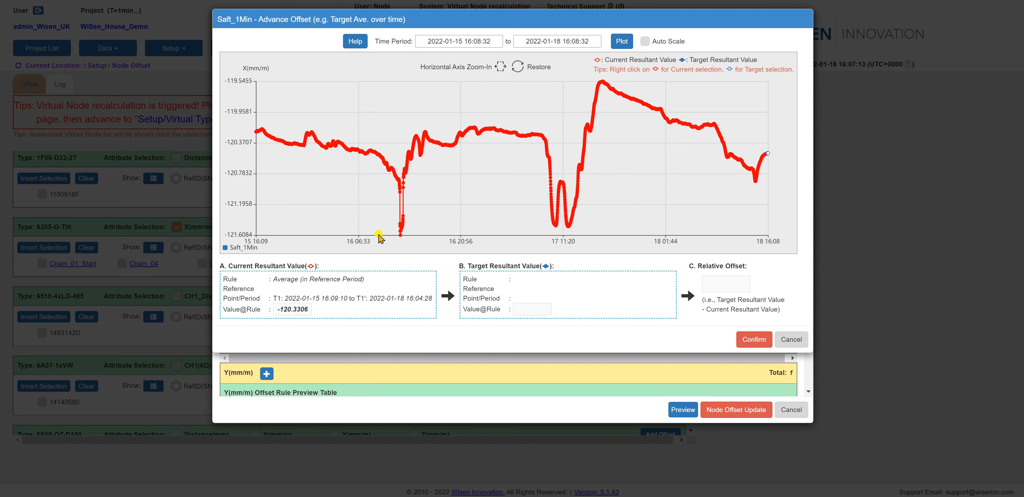
{"action": "mouse_move", "coordinate": [352, 154]}
{"action": "right_click", "coordinate": [257, 135]}
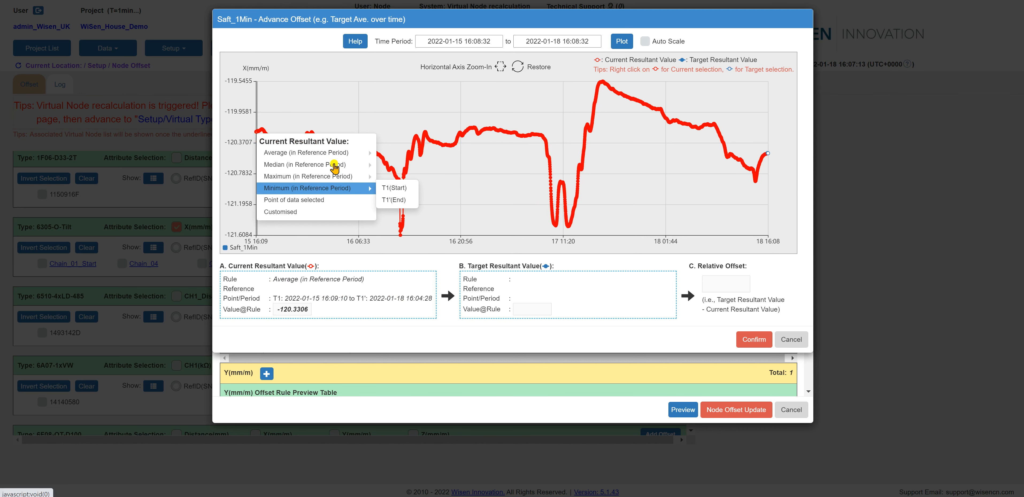
{"action": "mouse_move", "coordinate": [333, 164]}
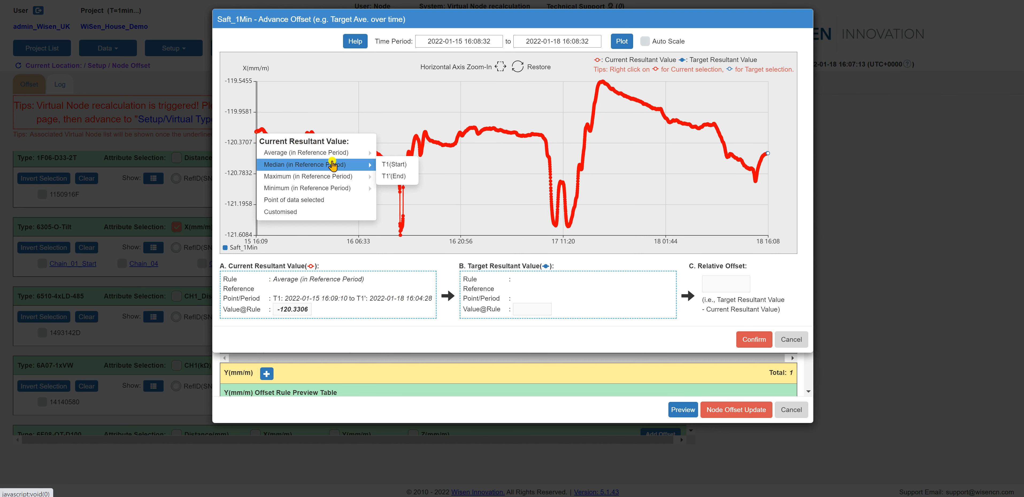
{"action": "mouse_move", "coordinate": [329, 181]}
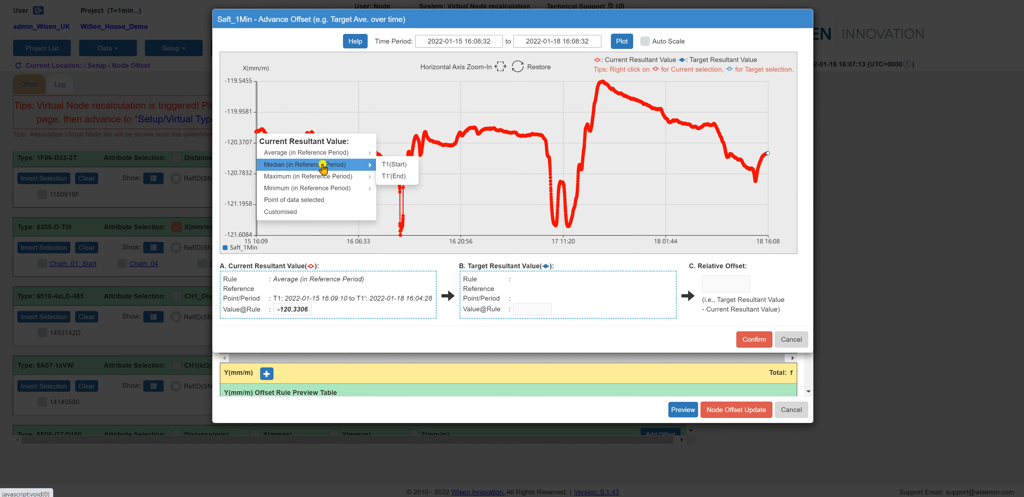
{"action": "left_click", "coordinate": [393, 164]}
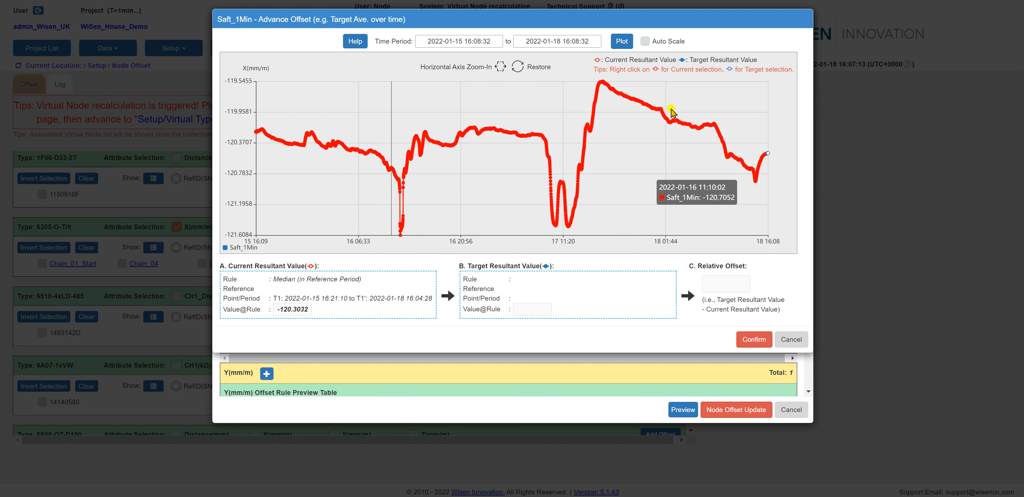
{"action": "right_click", "coordinate": [594, 113]}
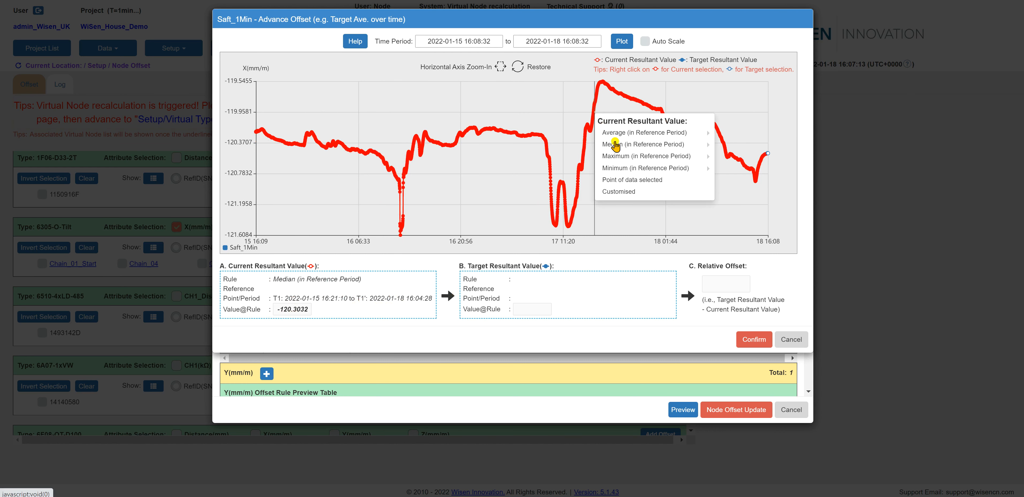
{"action": "mouse_move", "coordinate": [616, 146]}
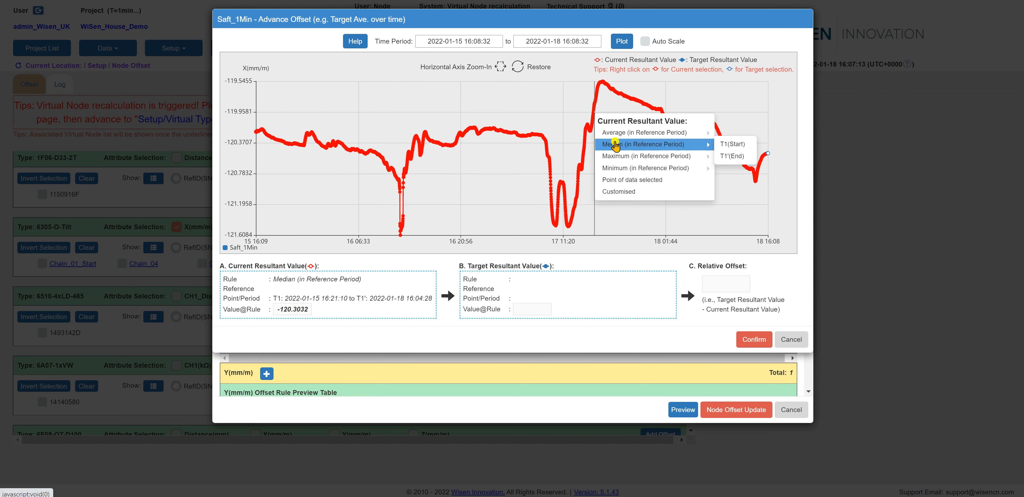
{"action": "left_click", "coordinate": [727, 157]}
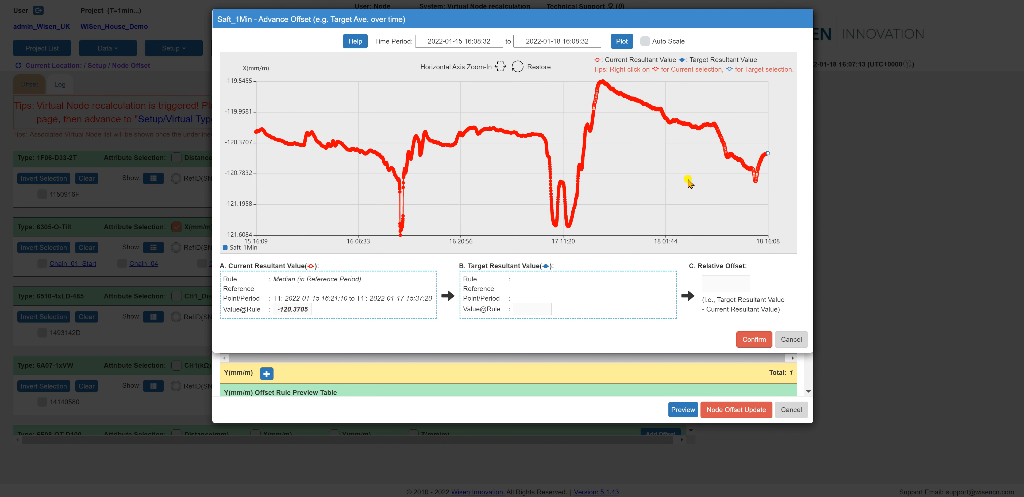
Use a customised target resultant value of 0 and confirm the advance offset.
{"action": "right_click", "coordinate": [768, 157]}
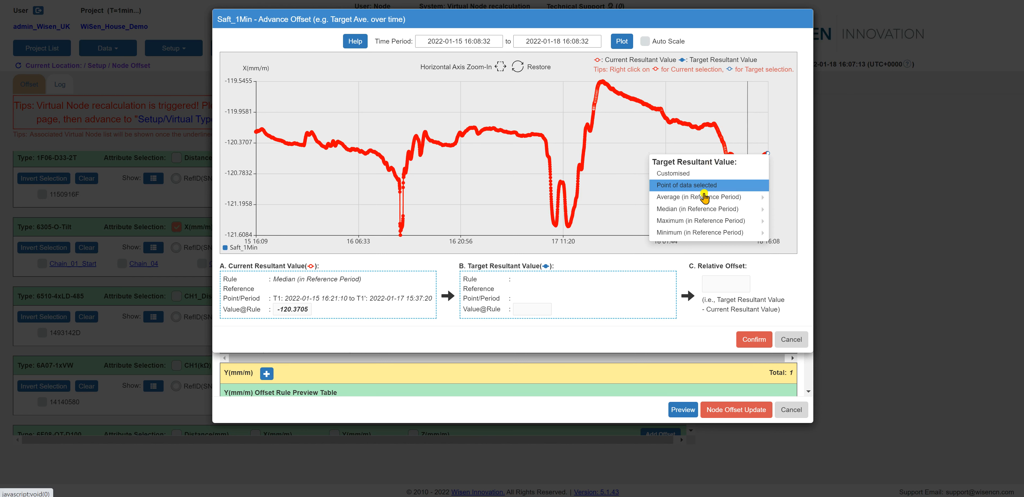
{"action": "mouse_move", "coordinate": [704, 196]}
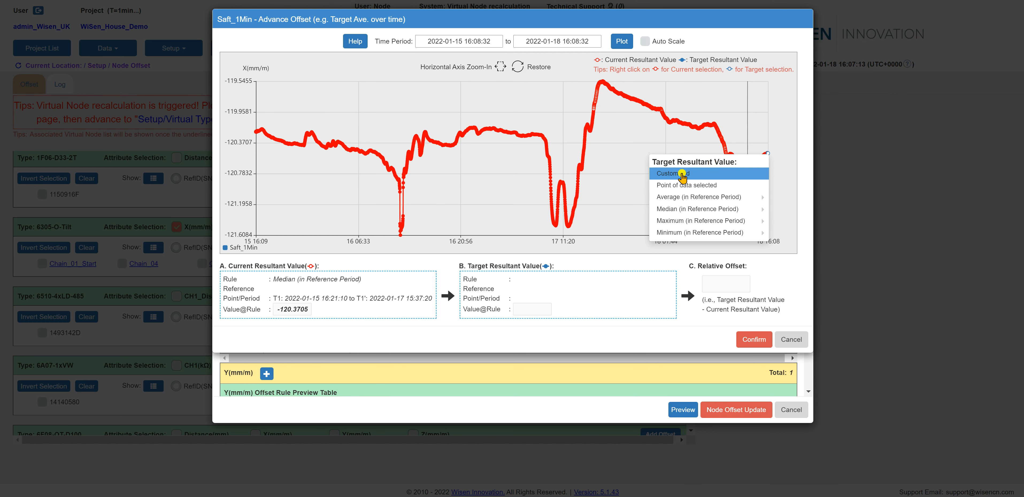
{"action": "left_click", "coordinate": [682, 174]}
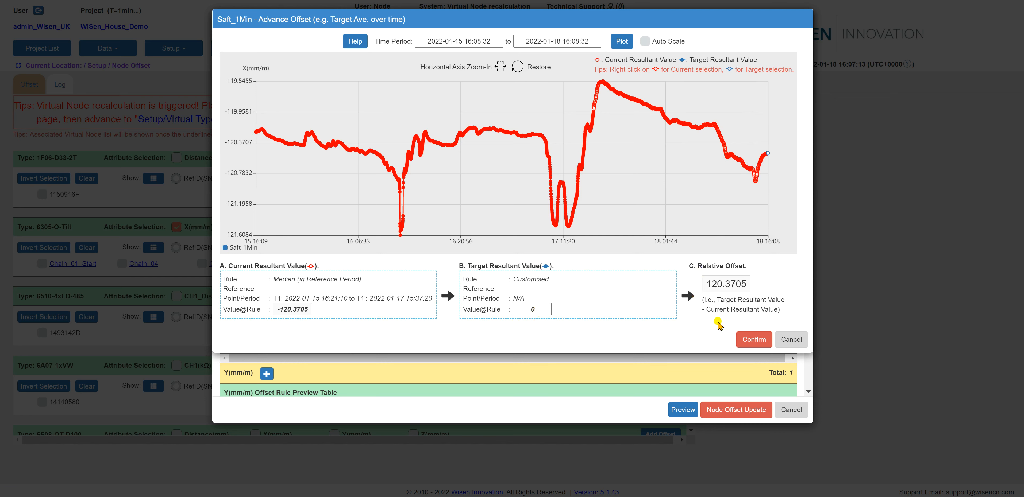
{"action": "left_click", "coordinate": [751, 340]}
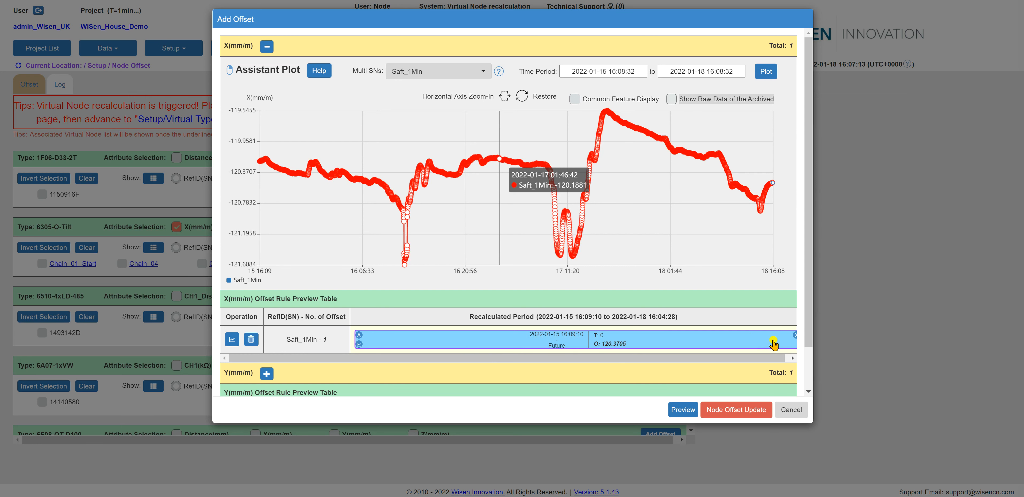
Apply the X(mm/m) offset rule to the Y(mm/m) data of Saft_1Min as well and confirm the multi apply.
{"action": "scroll", "coordinate": [422, 75], "scroll_direction": "down", "scroll_amount": 1}
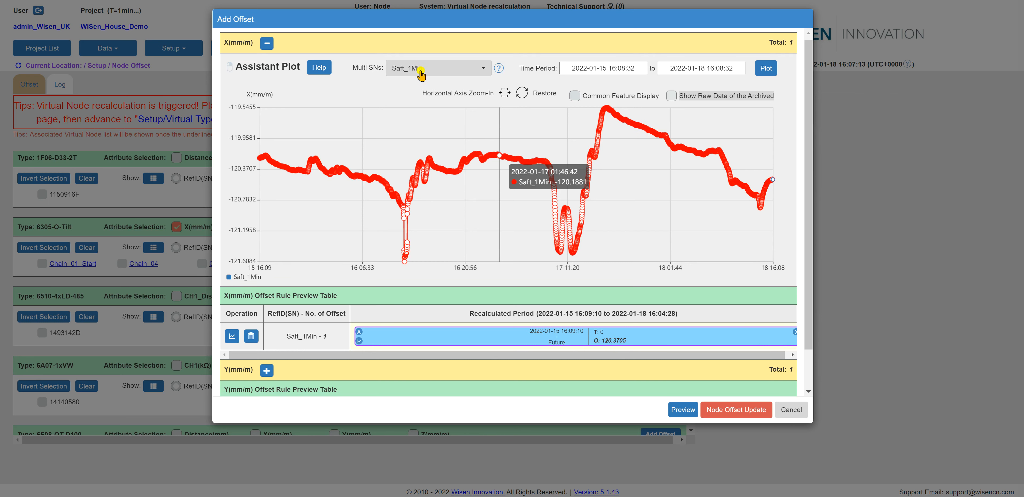
{"action": "scroll", "coordinate": [421, 75], "scroll_direction": "down", "scroll_amount": 1}
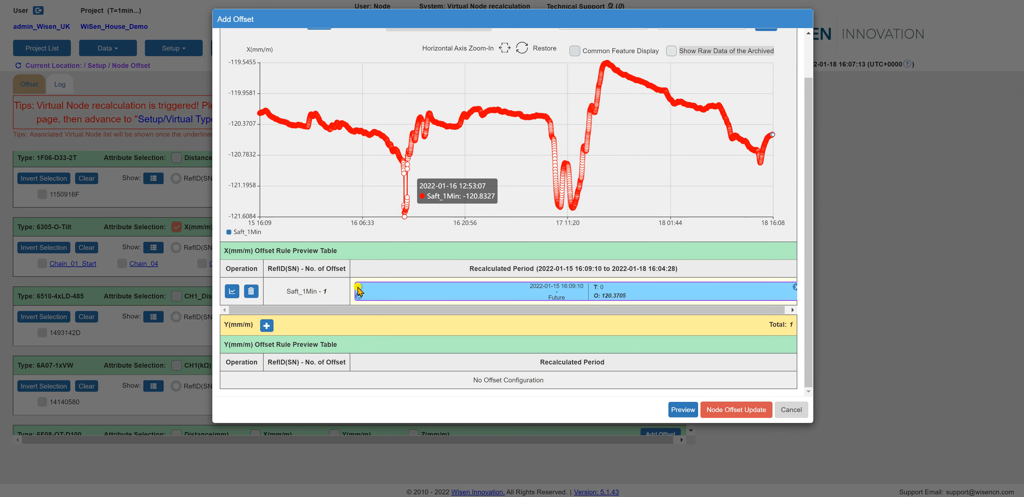
{"action": "left_click", "coordinate": [359, 291]}
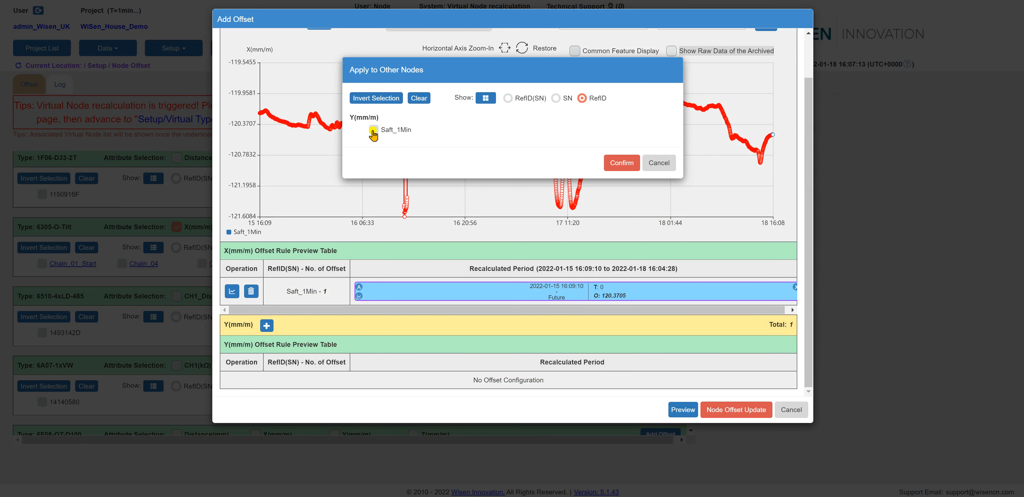
{"action": "left_click", "coordinate": [374, 130]}
{"action": "left_click", "coordinate": [617, 157]}
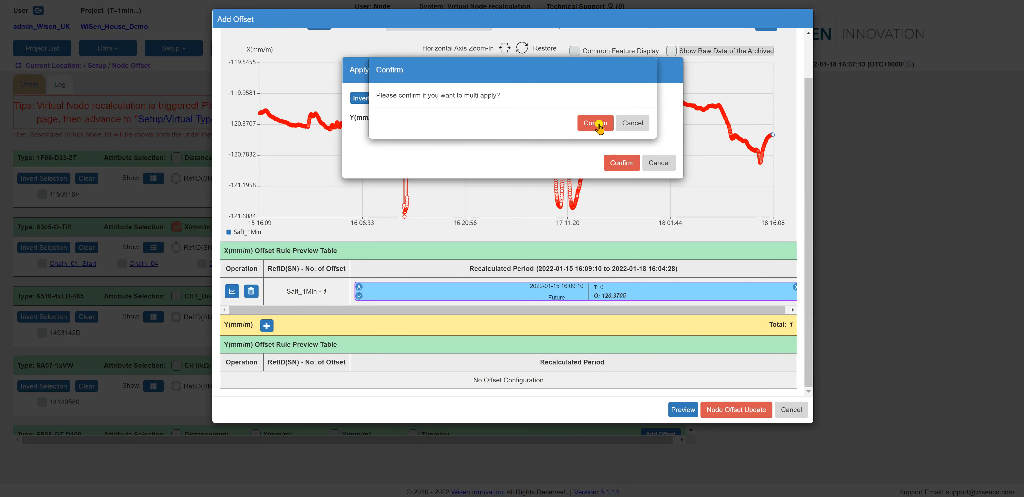
{"action": "left_click", "coordinate": [598, 124]}
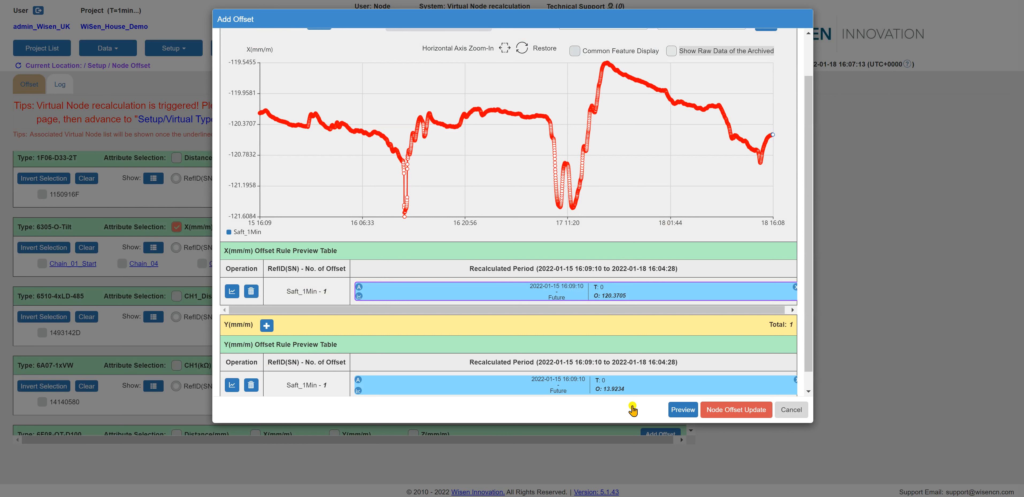
Run the node offset update for the X(mm/m) and Y(mm/m) rules of Saft_1Min and confirm it.
{"action": "left_click", "coordinate": [685, 413]}
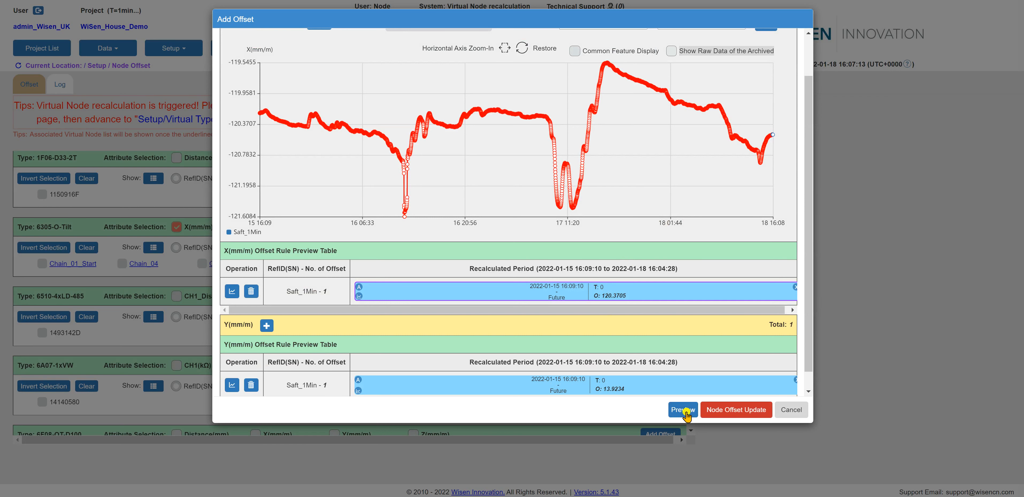
{"action": "left_click", "coordinate": [686, 413]}
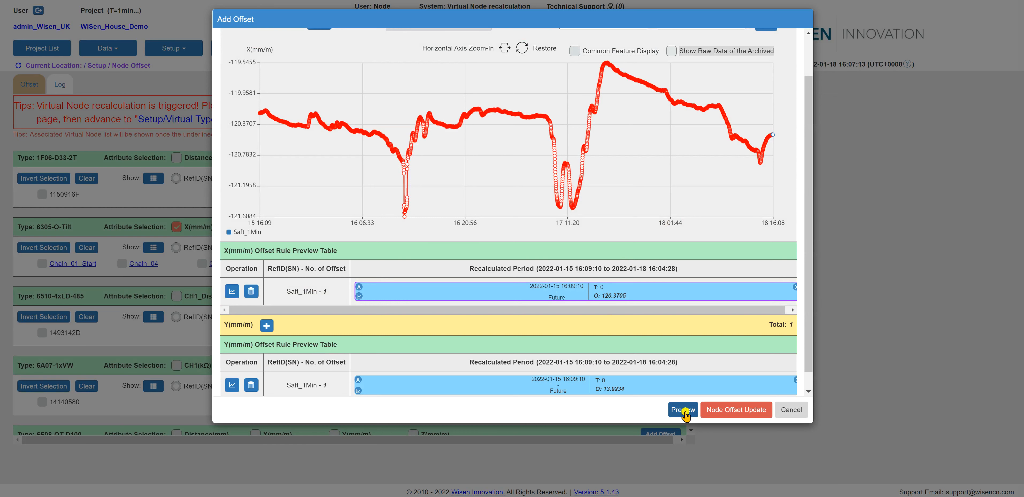
{"action": "left_click", "coordinate": [718, 413]}
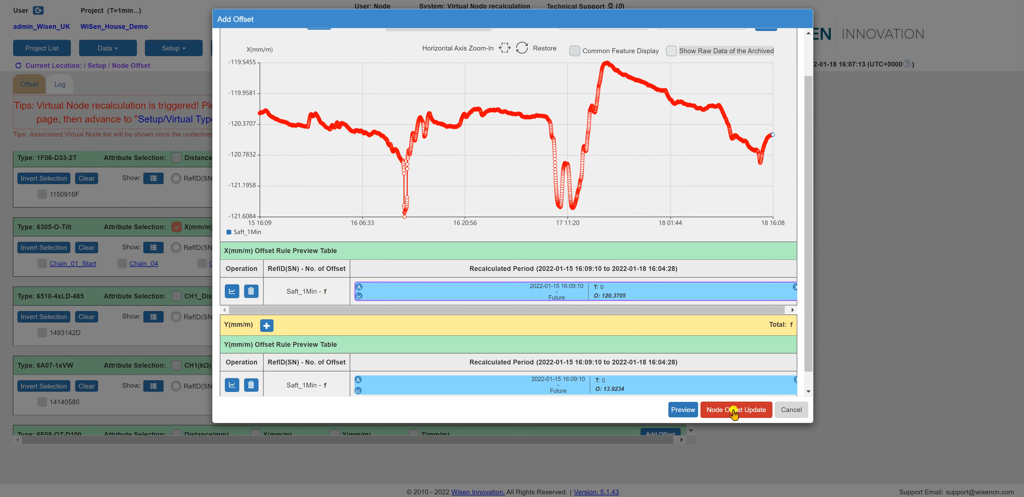
{"action": "left_click", "coordinate": [733, 413]}
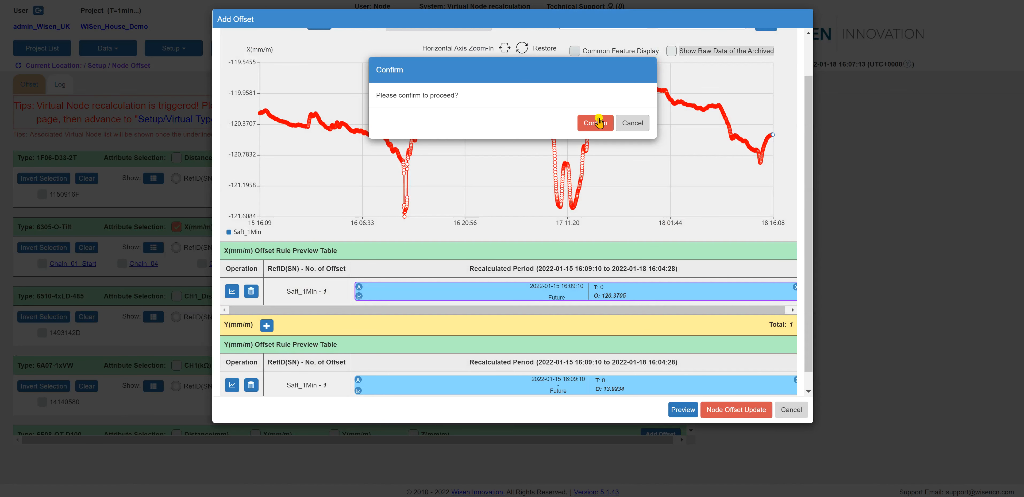
{"action": "left_click", "coordinate": [597, 121]}
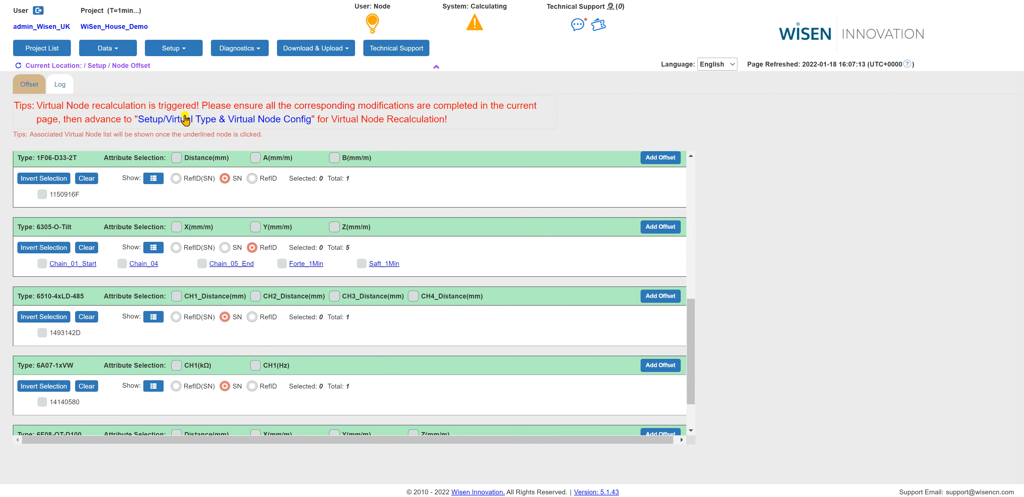
Check the latest 6305-O-Tilt action in the node offset log, and open the project's data table.
{"action": "left_click", "coordinate": [61, 85]}
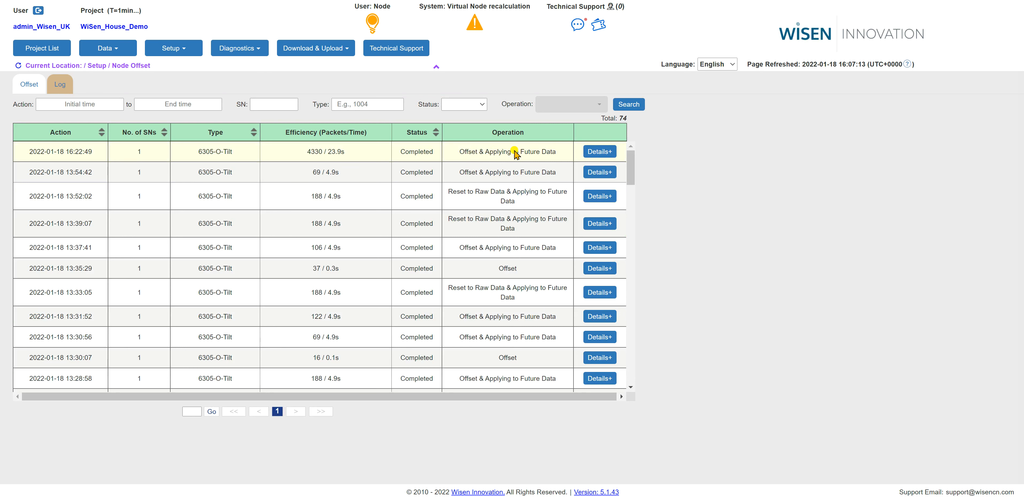
{"action": "left_click", "coordinate": [601, 153]}
{"action": "left_click", "coordinate": [115, 56]}
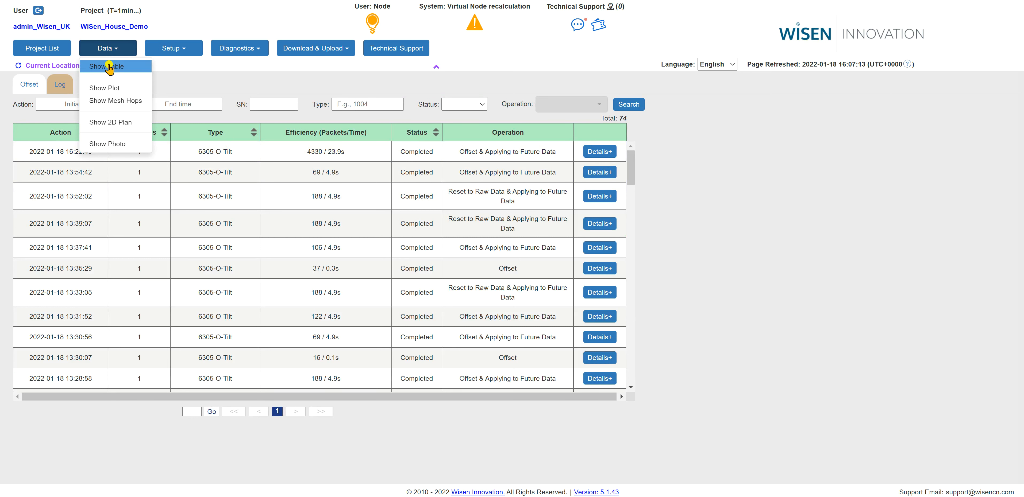
{"action": "left_click", "coordinate": [109, 68]}
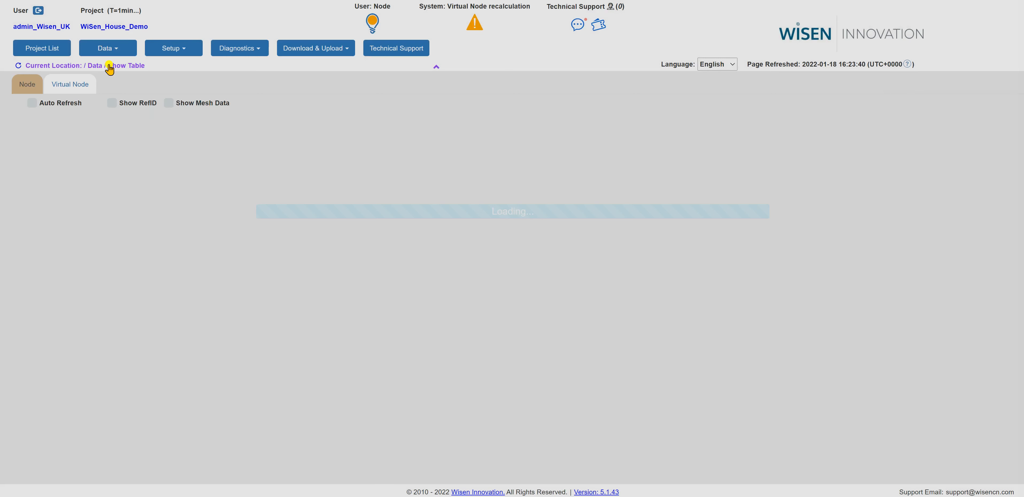